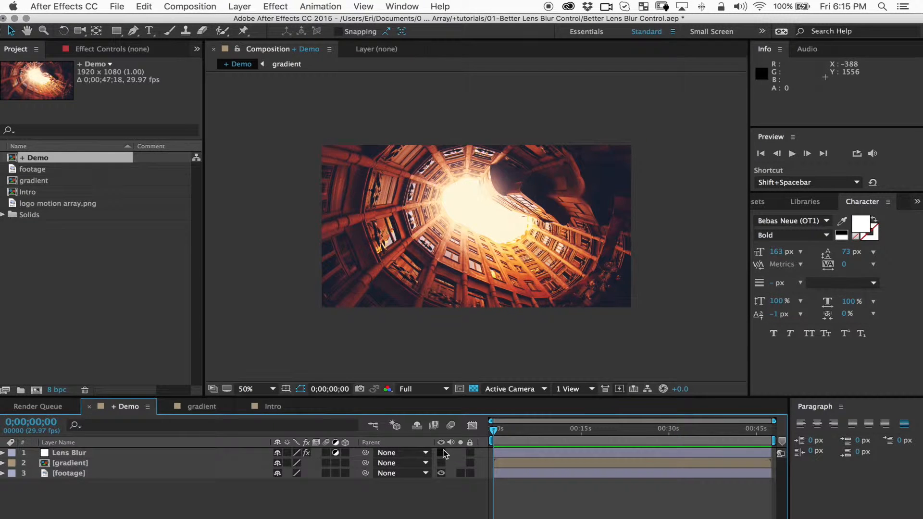
Turn on the Lens Blur layer's visibility, then view the gradient precomp and return to the Demo composition
click(441, 453)
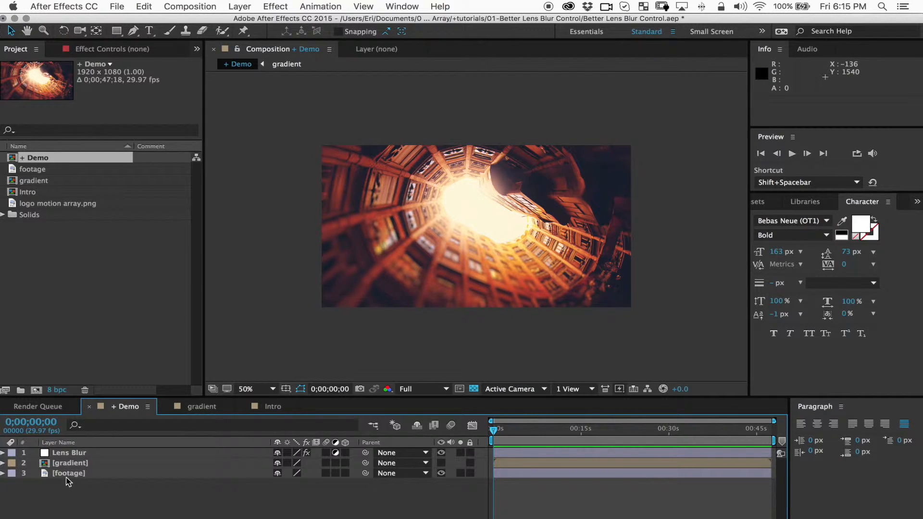
double_click(75, 463)
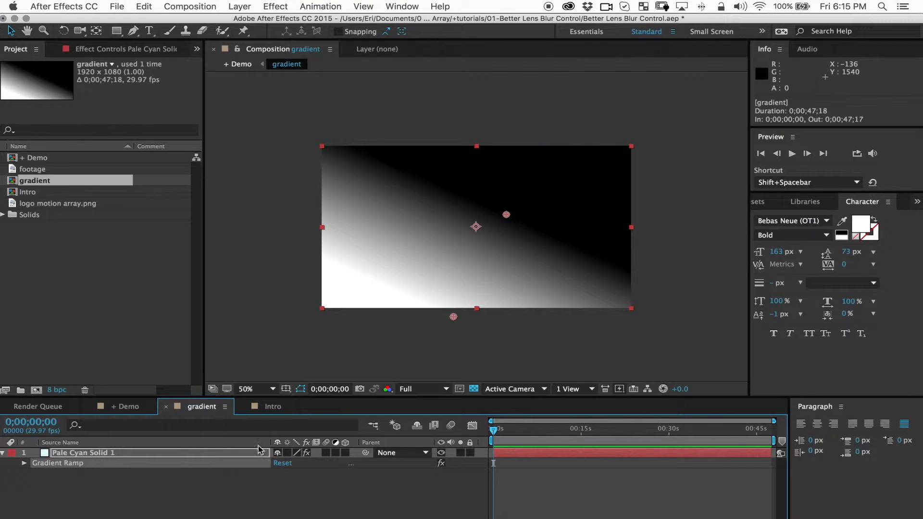
click(373, 427)
click(311, 431)
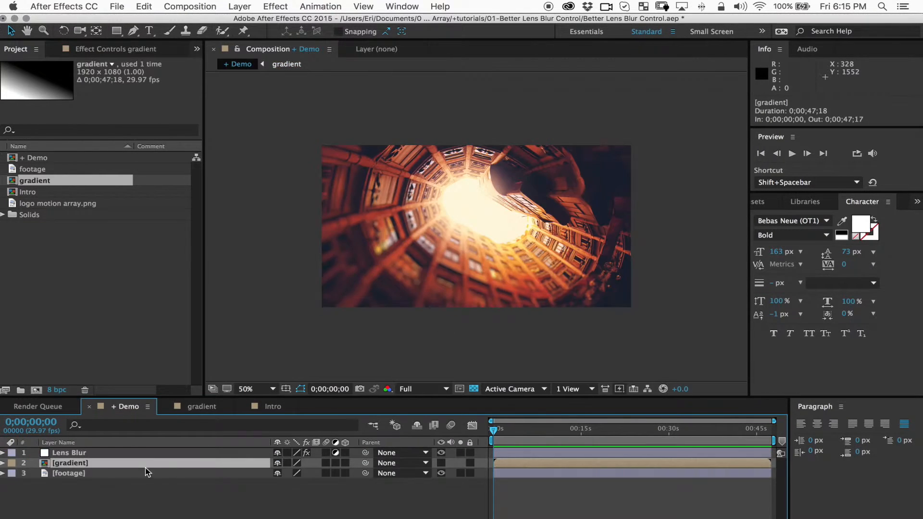
Examine the Camera Lens Blur settings on the Lens Blur layer, including its blur map
click(84, 454)
click(3, 453)
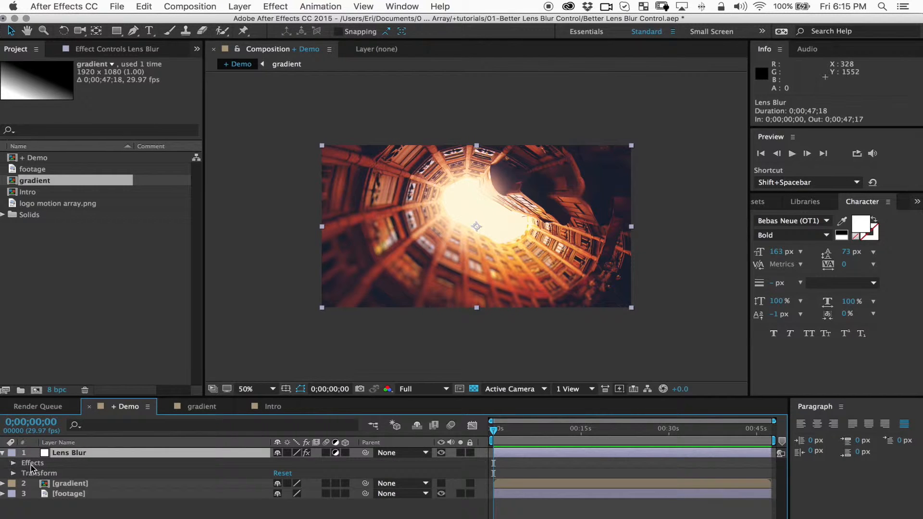
click(13, 463)
click(50, 474)
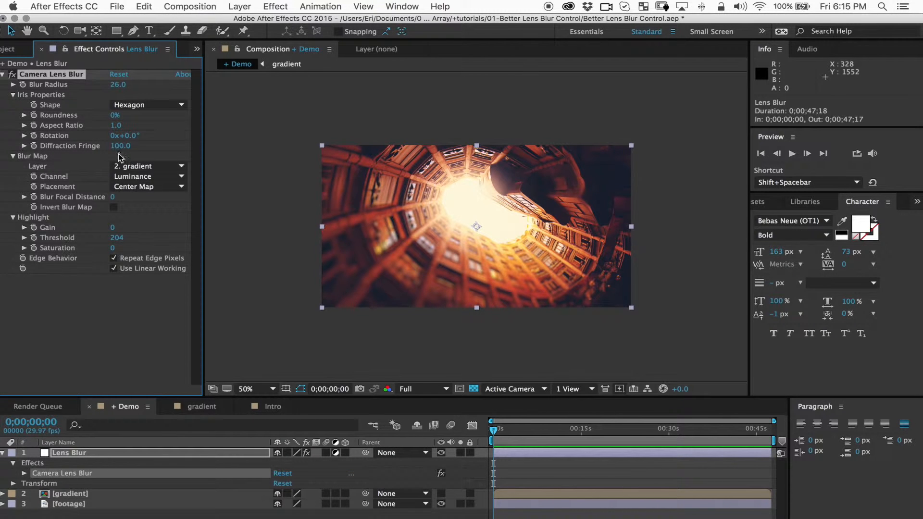
Move the Gradient Ramp's start point in the gradient precomp to about 1096, 388 and return to the Demo composition
double_click(70, 494)
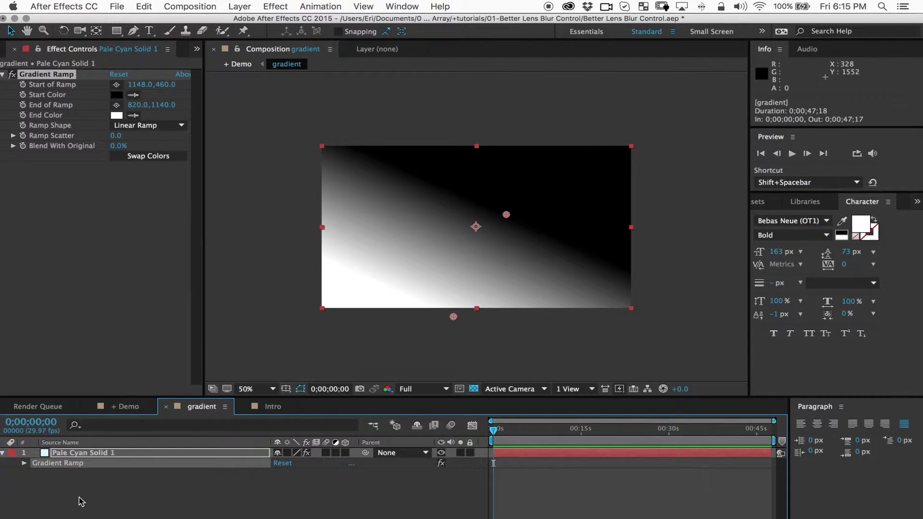
mouse_move(506, 215)
mouse_down()
mouse_move(486, 209)
mouse_move(498, 204)
mouse_up()
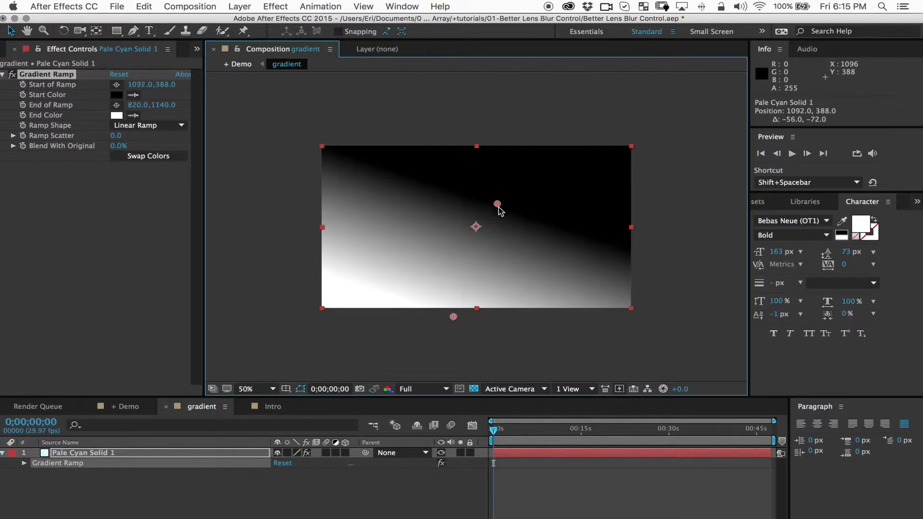
click(454, 326)
click(372, 427)
click(310, 428)
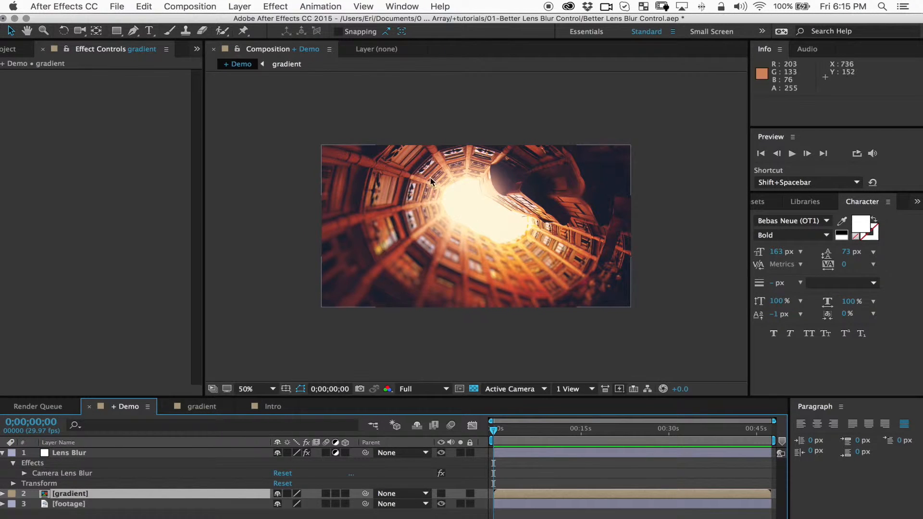
Reposition the gradient precomp's ramp to start at about 644, 716 and end at about 1160, 336, and return to Demo
click(74, 474)
double_click(74, 474)
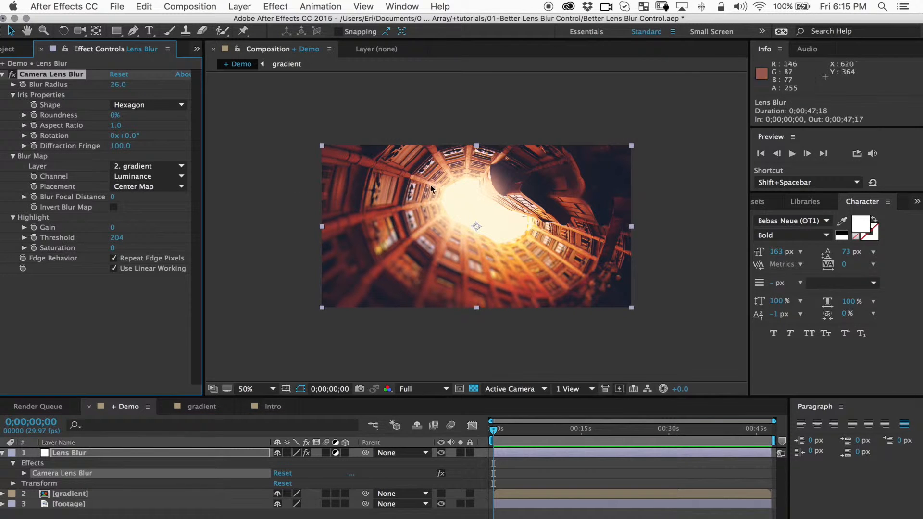
double_click(57, 495)
click(100, 461)
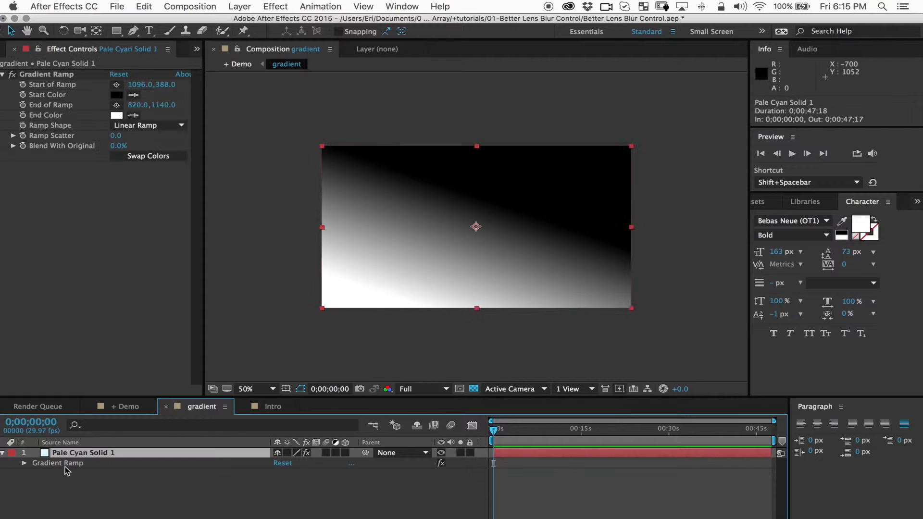
drag(452, 320, 425, 253)
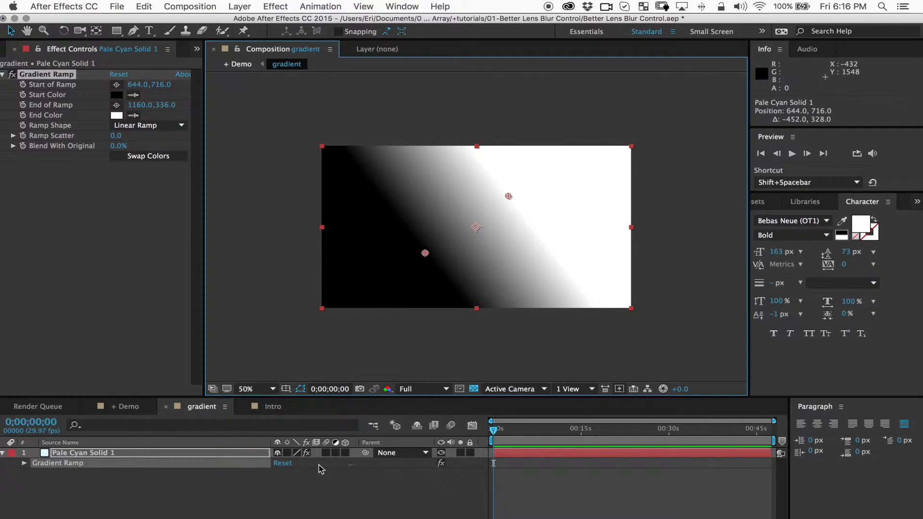
key(Tab)
click(312, 433)
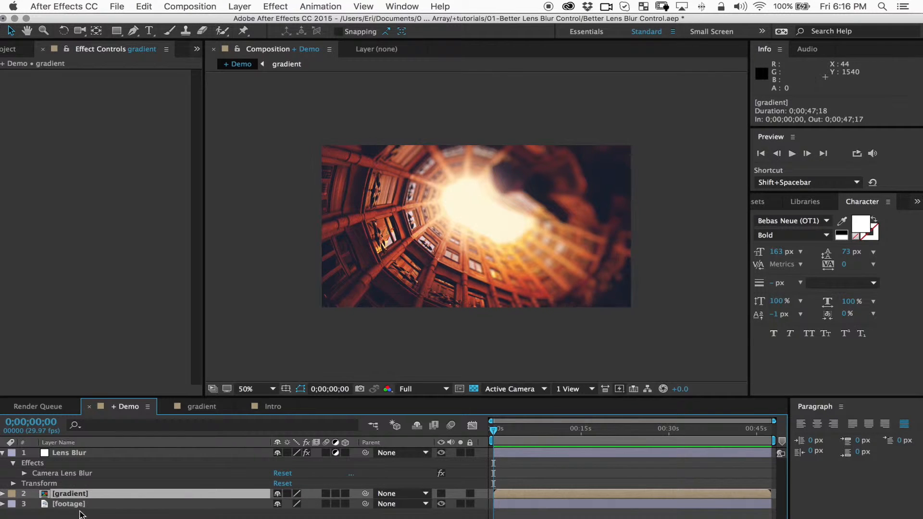
Replace the gradient layer with a full-frame rectangle shape layer whose radial gradient reaches nearly to the frame's right edge
key(Delete)
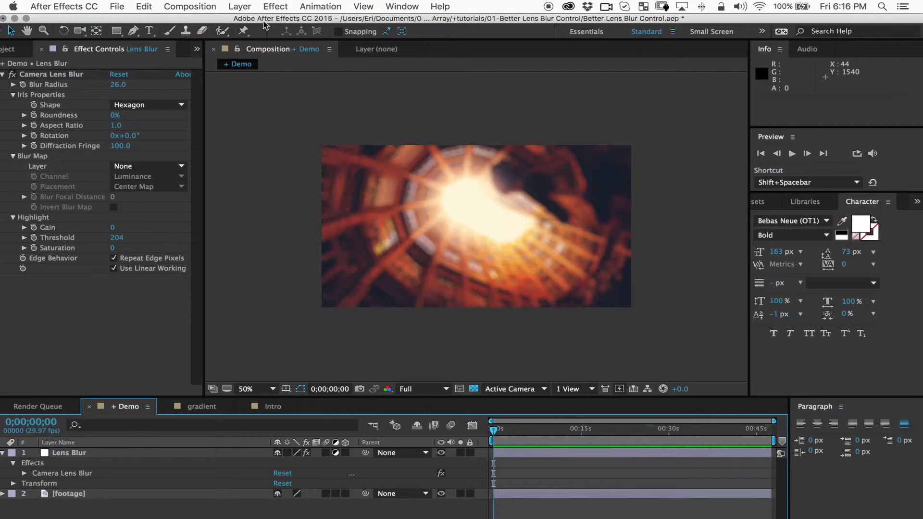
click(117, 30)
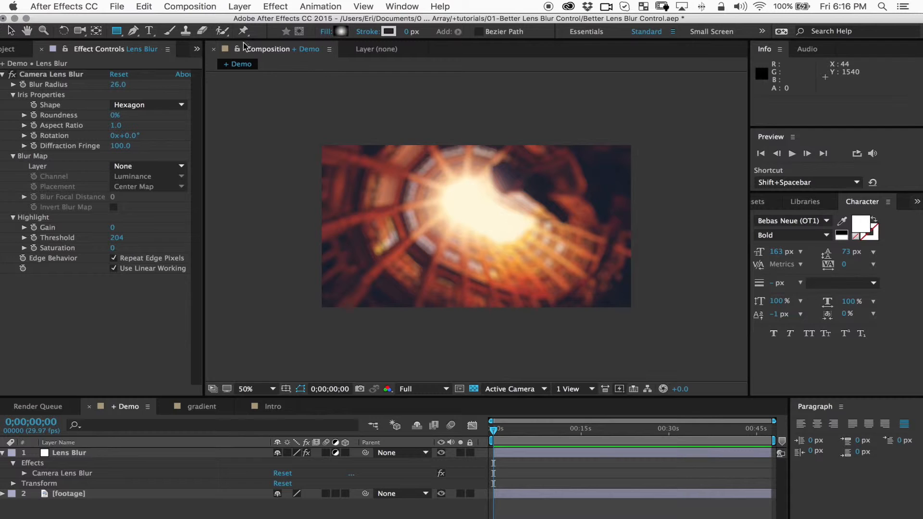
double_click(116, 32)
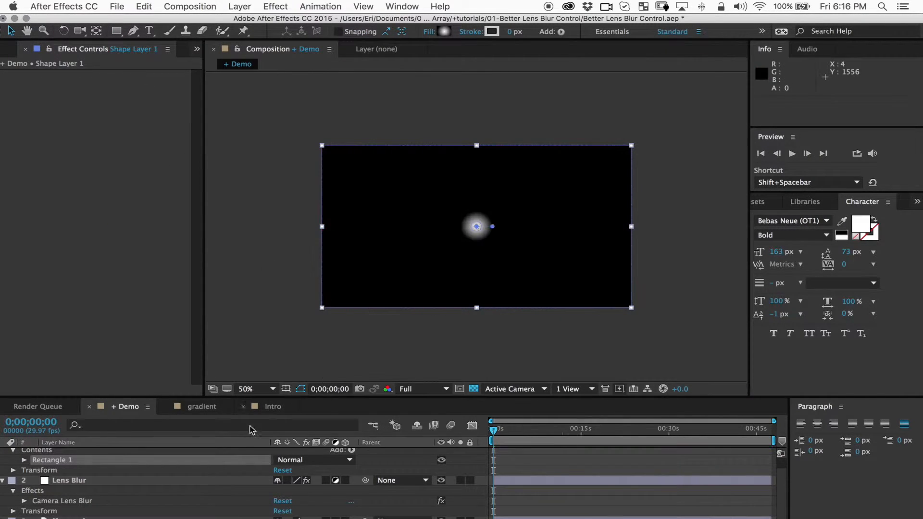
drag(492, 227, 608, 227)
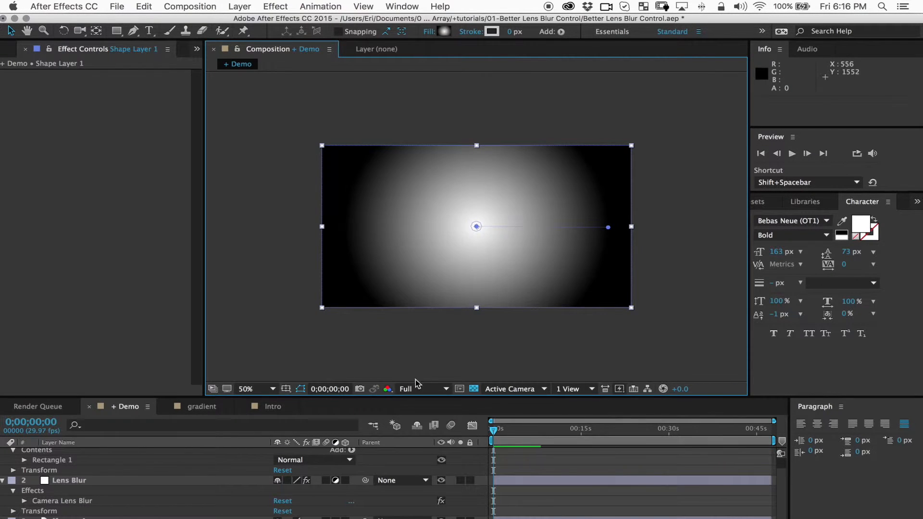
Collapse the Shape Layer 1 and Lens Blur properties and hide Shape Layer 1
click(782, 477)
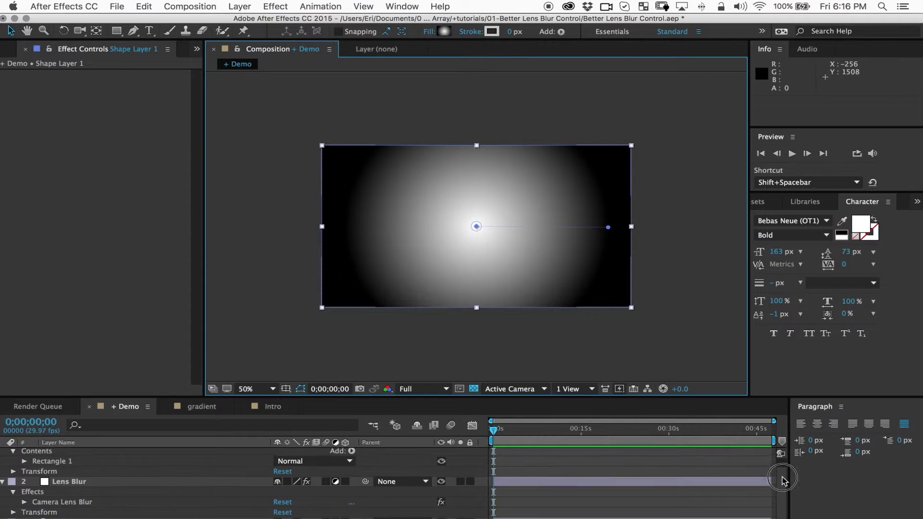
drag(782, 477, 781, 469)
click(3, 453)
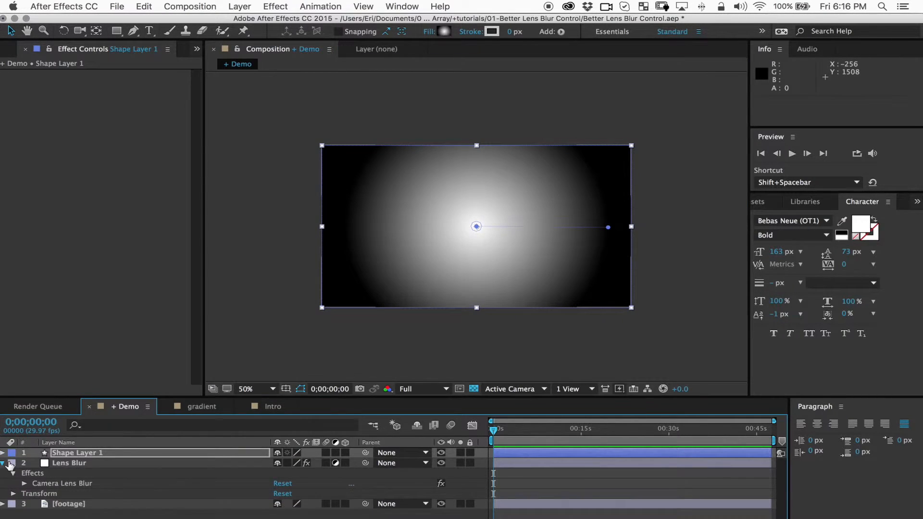
click(3, 463)
click(440, 453)
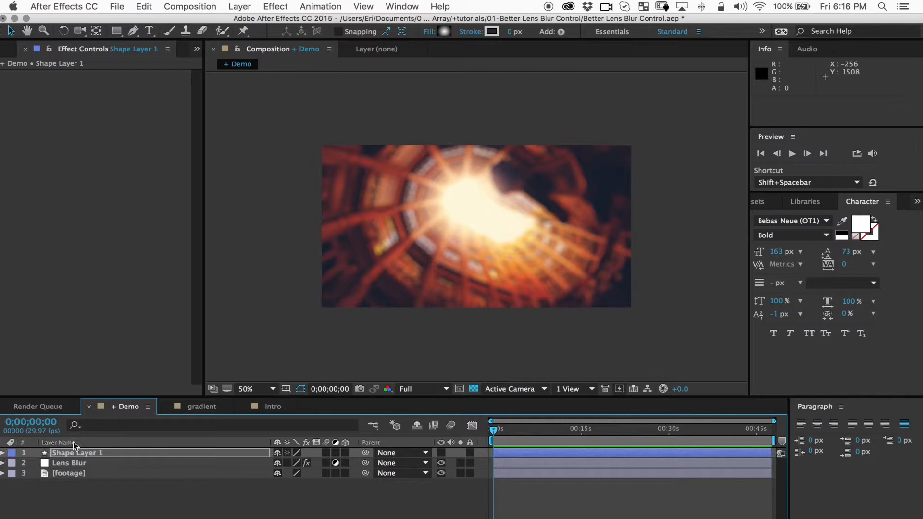
Set the Camera Lens Blur's blur map layer to Shape Layer 1
click(80, 463)
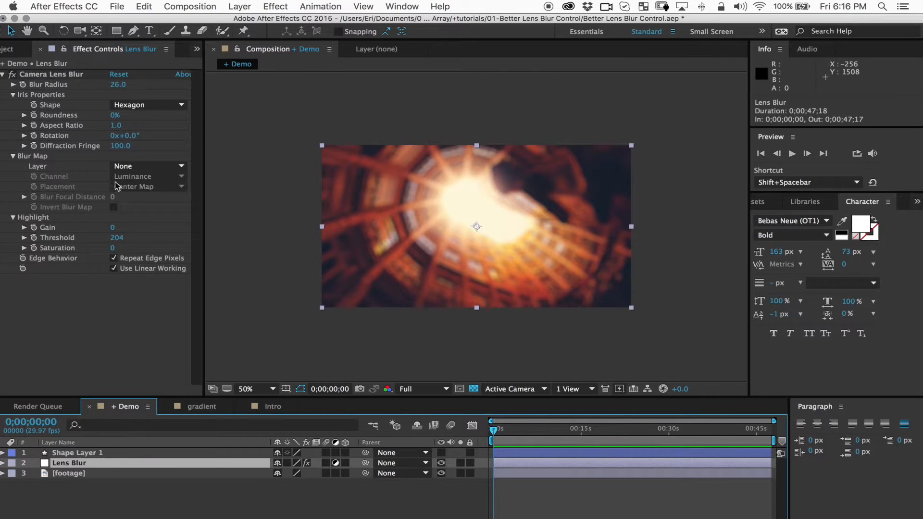
click(144, 165)
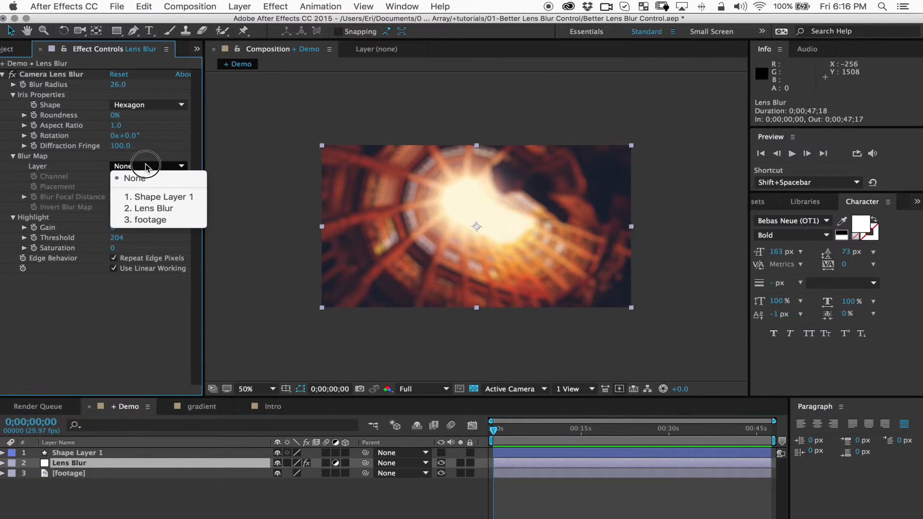
click(155, 197)
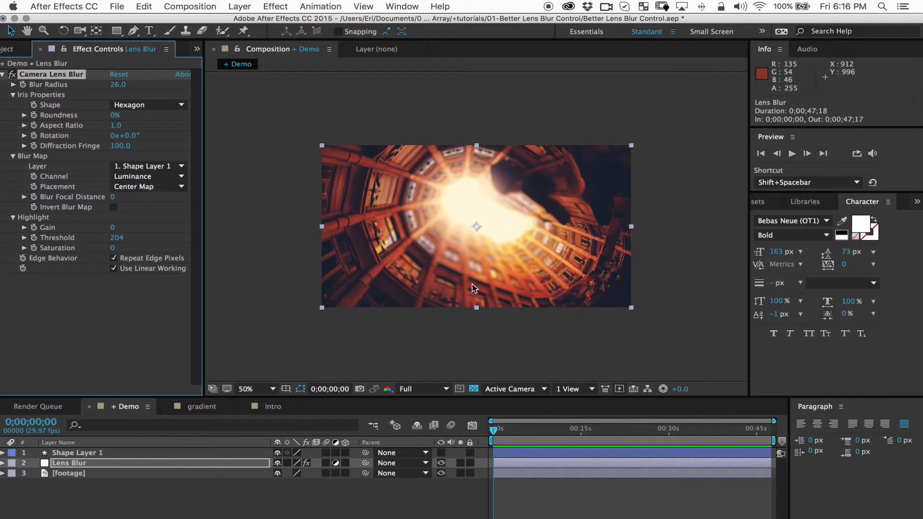
Make Shape Layer 1 visible and move its Gradient Fill's end point toward the frame's lower left, to about -553, 292
click(87, 451)
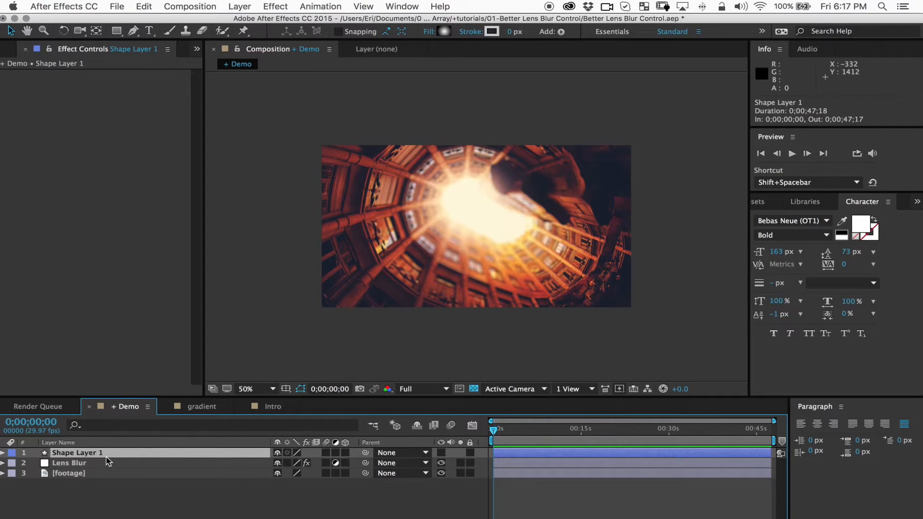
click(441, 452)
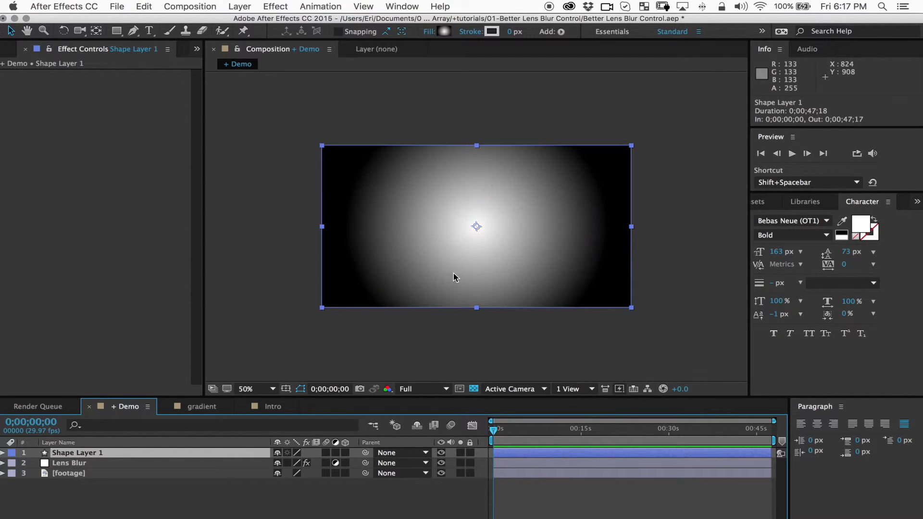
click(3, 452)
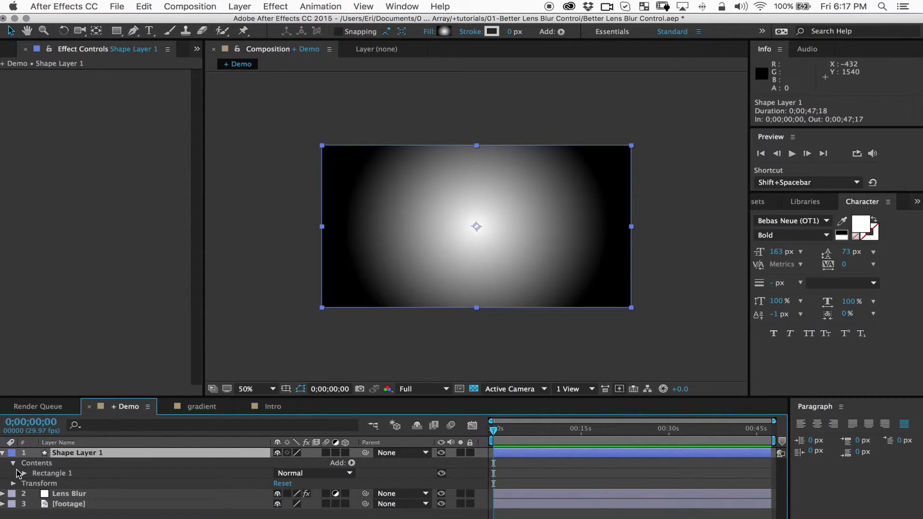
click(25, 473)
click(72, 484)
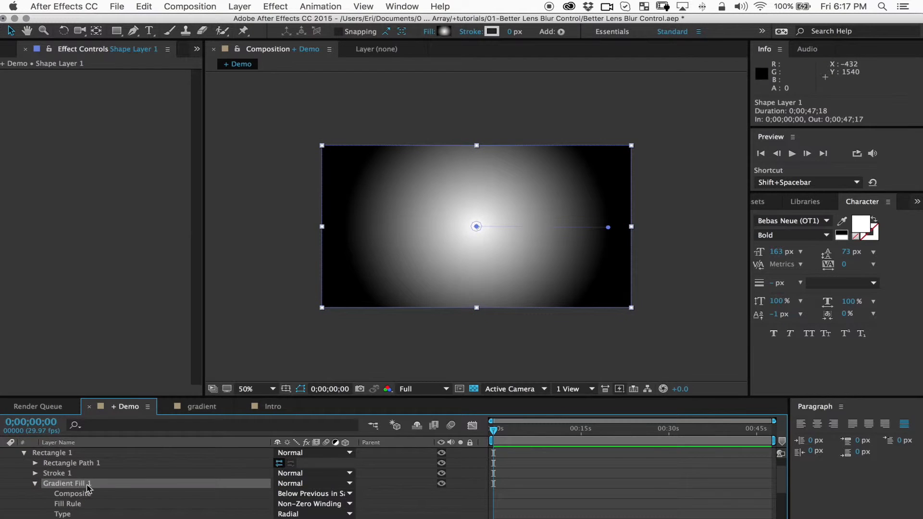
drag(606, 228, 387, 270)
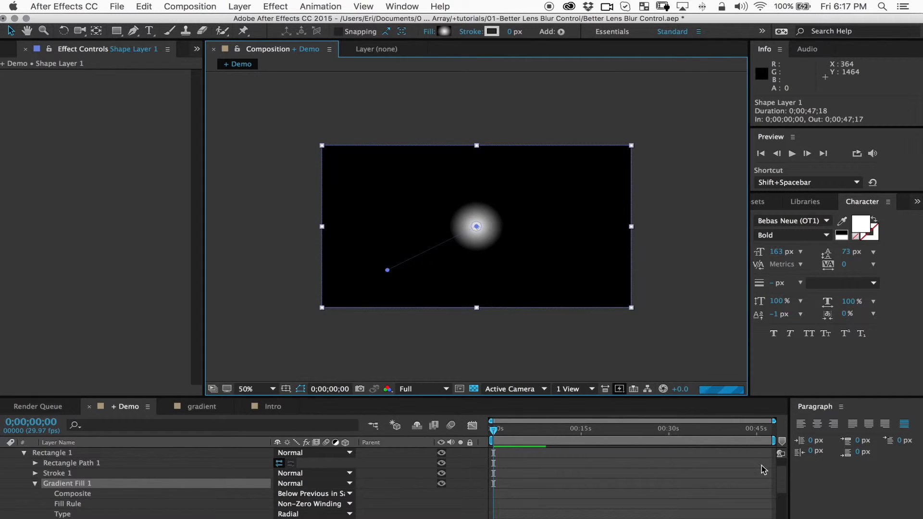
Change the Gradient Fill type to Linear and shift its two points to form a diagonal ramp from lower left to upper right
scroll(778, 477, down, 4)
click(292, 470)
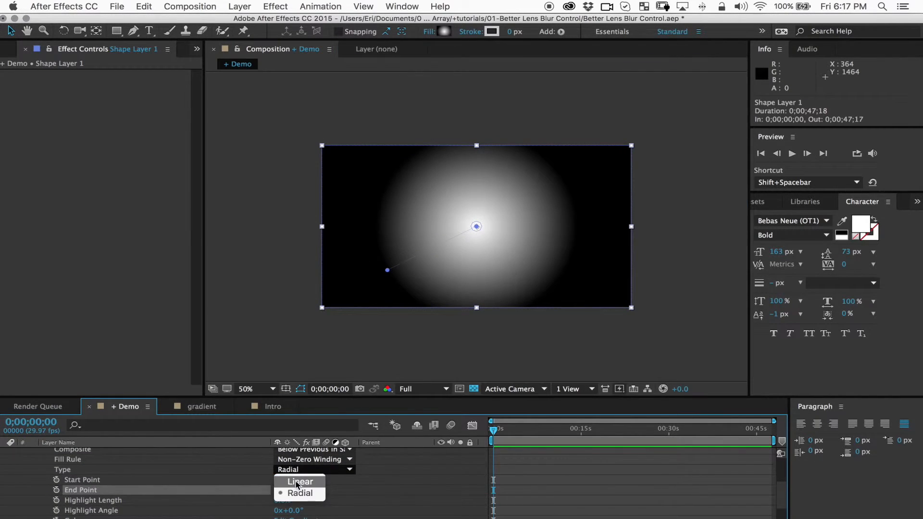
click(300, 482)
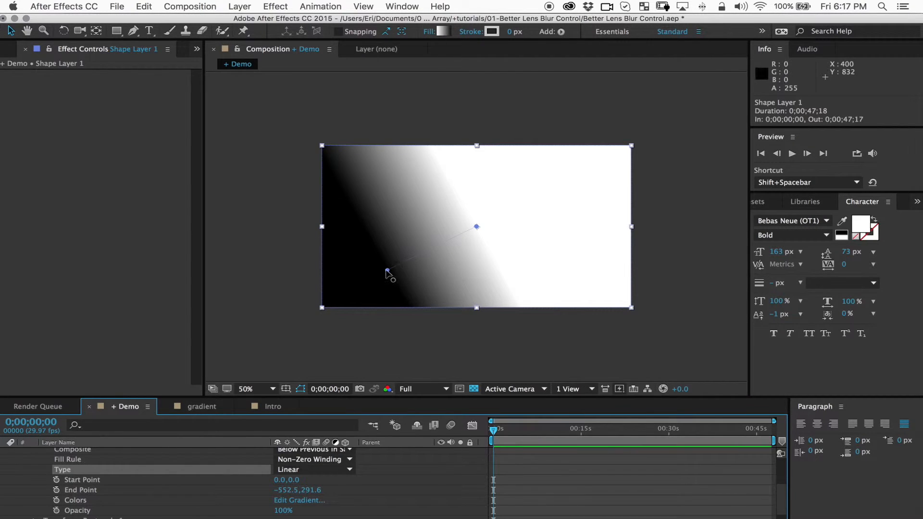
drag(386, 271, 404, 278)
drag(478, 224, 513, 200)
Make Shape Layer 1 an adjustment layer and collapse its properties
scroll(409, 461, up, 5)
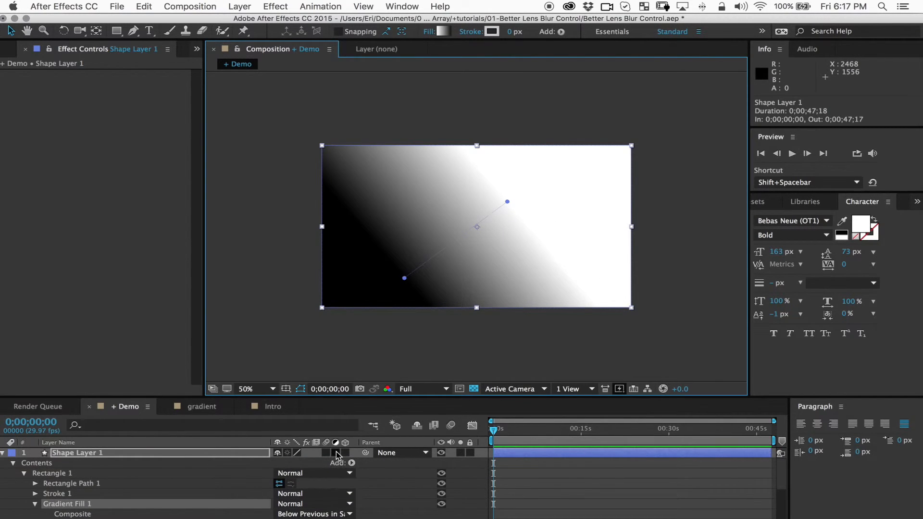
click(336, 452)
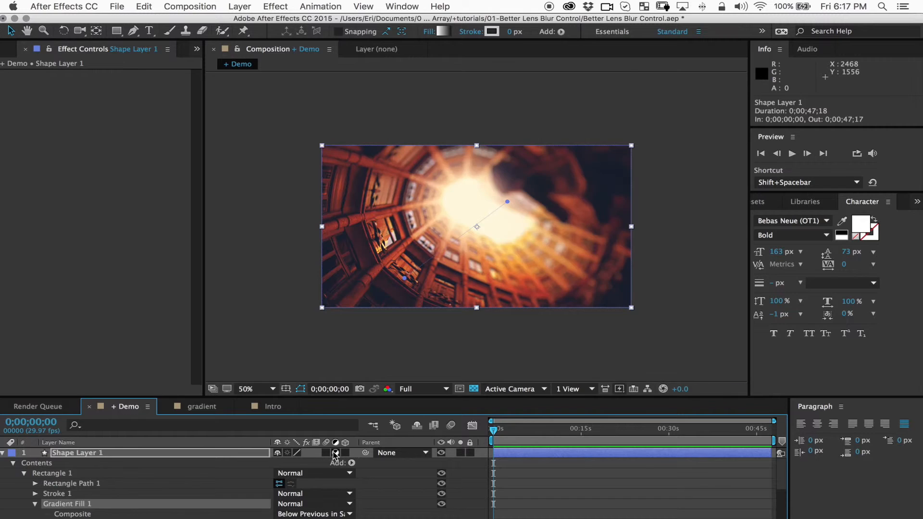
click(3, 453)
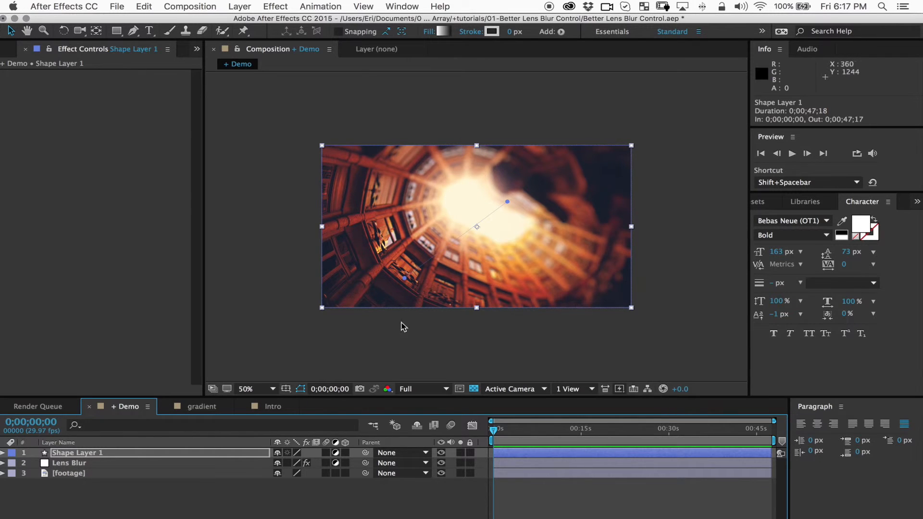
Move the linear gradient's start point left of the frame's centre and its end point just beyond the lower-right corner
mouse_move(405, 277)
mouse_down()
mouse_move(449, 278)
mouse_move(398, 286)
mouse_up()
drag(508, 205, 417, 226)
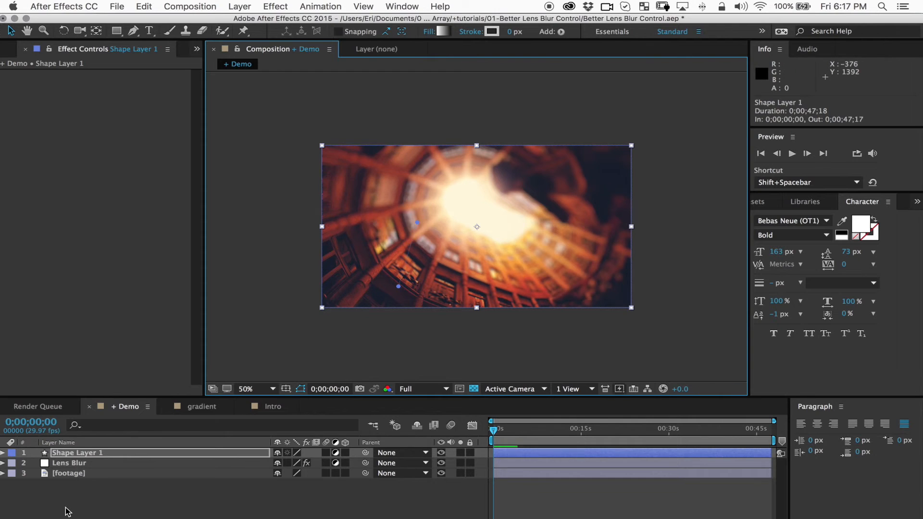
drag(398, 286, 529, 319)
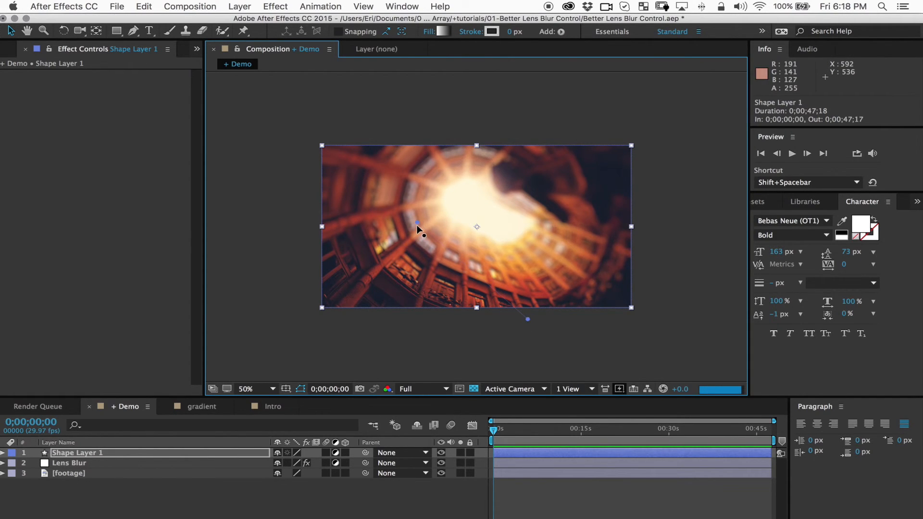
drag(527, 319, 646, 312)
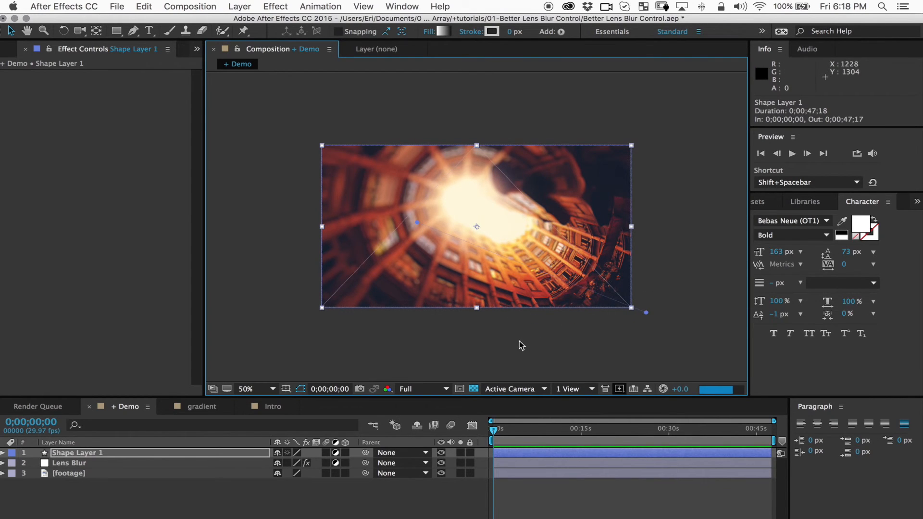